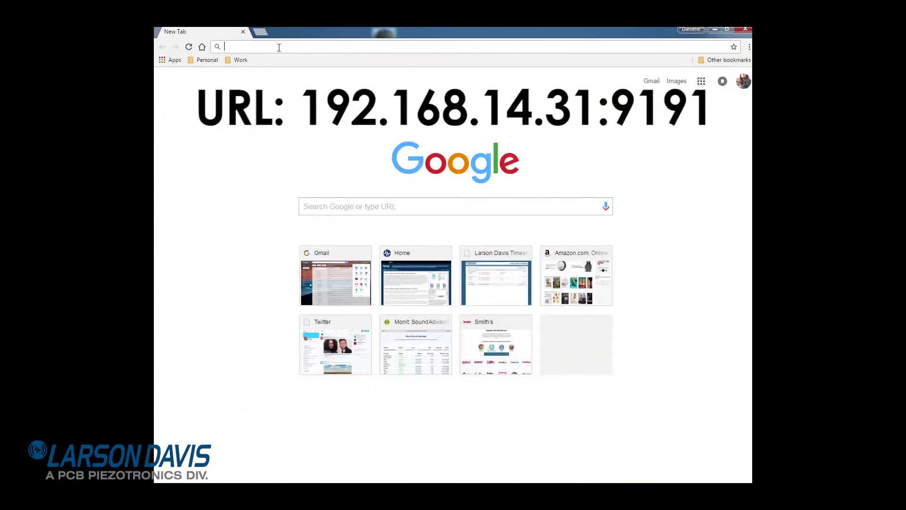
Open the ACEmanager login at 192.168.14.31:9191 and log in with the saved user name and password.
type("192.")
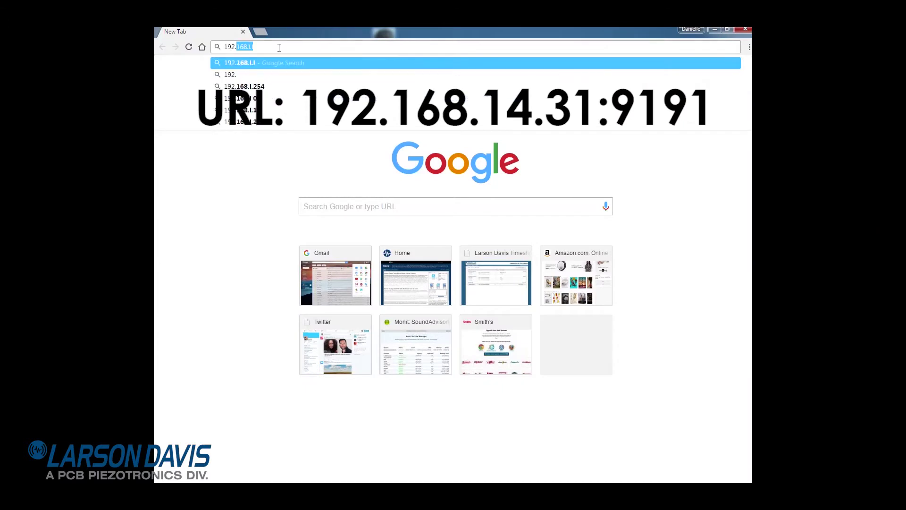
type("168.1")
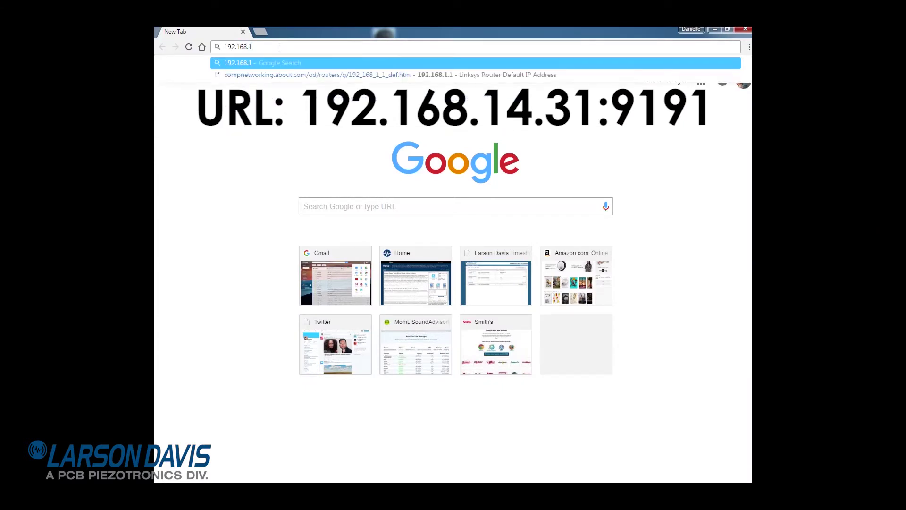
type("4.31:9191")
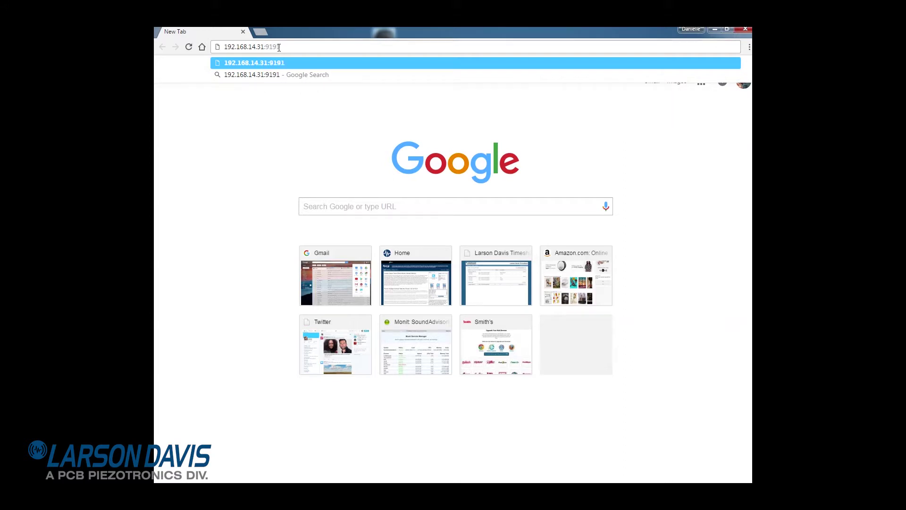
key("Return")
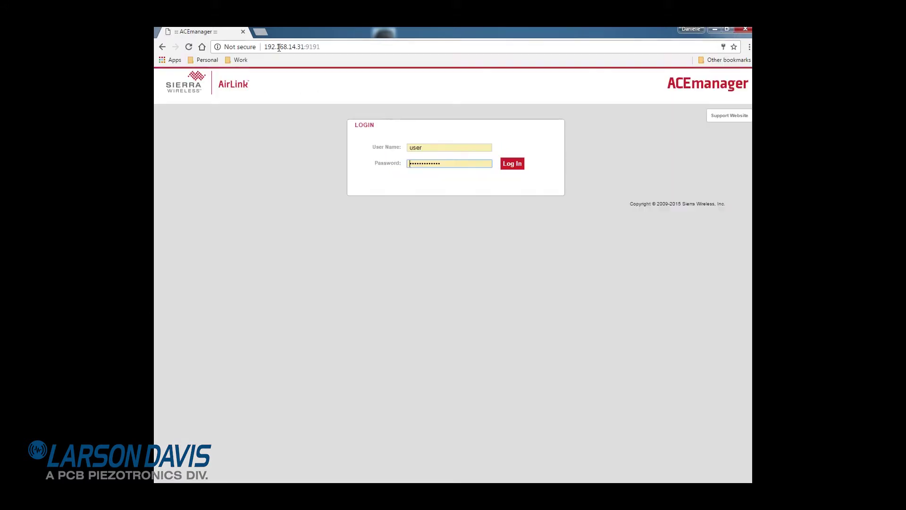
left_click(431, 144)
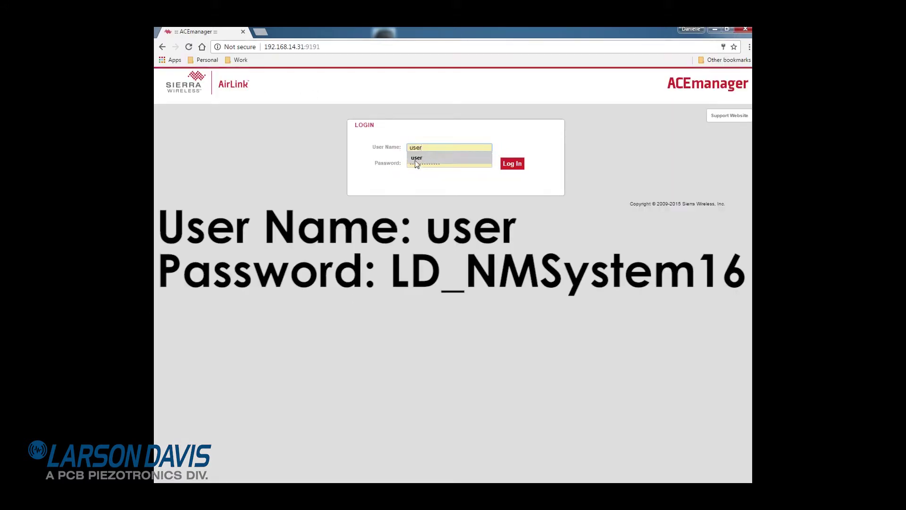
left_click(415, 161)
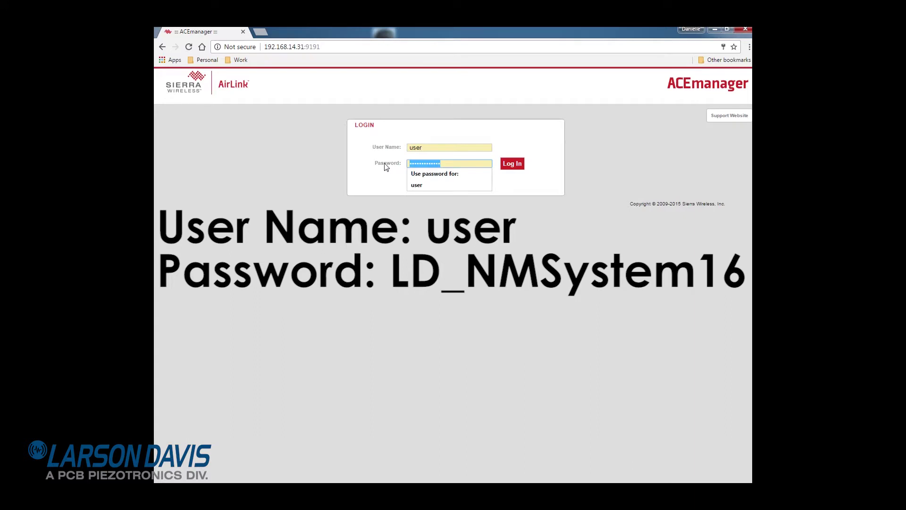
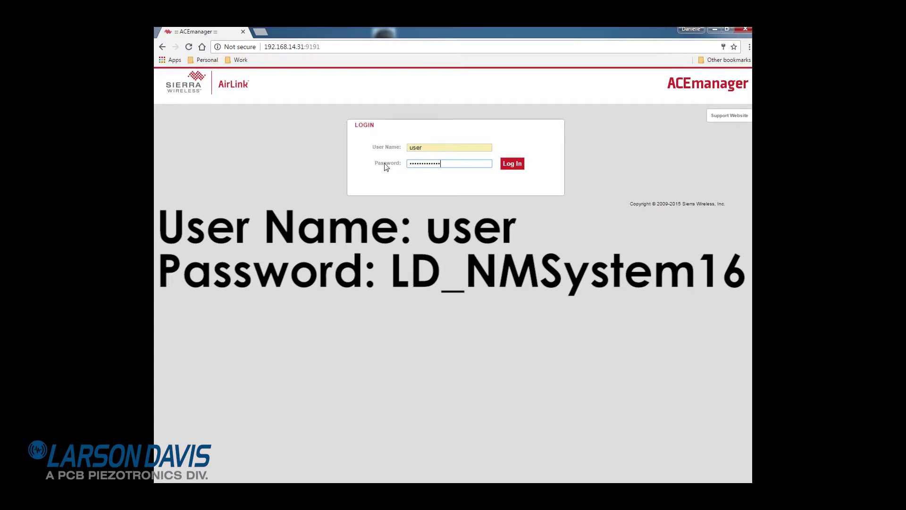
left_click(506, 165)
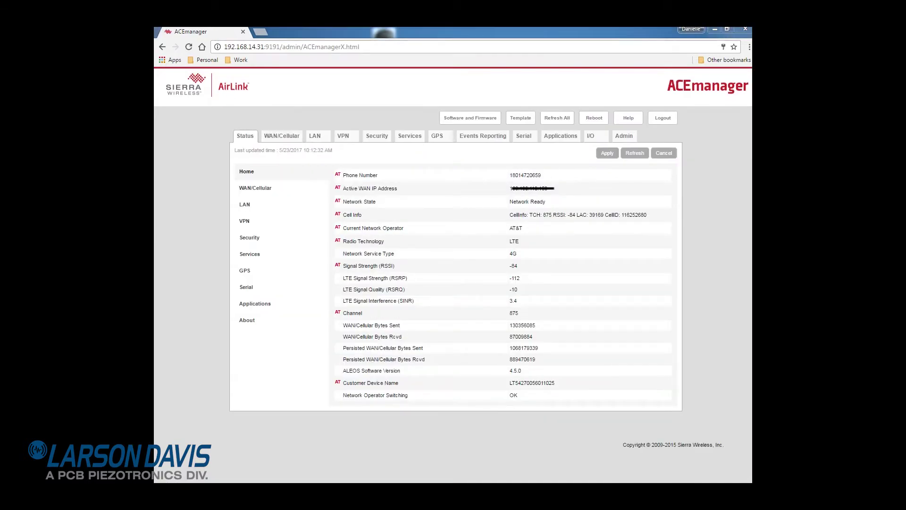
Set the SIM slot 1 User Entered APN to i2gold under Network Credentials and apply it.
left_click(283, 137)
left_click(282, 191)
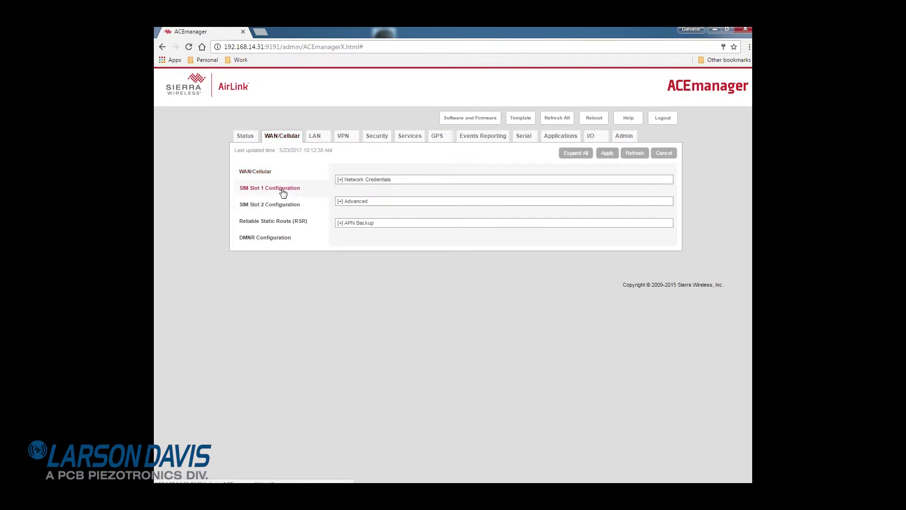
left_click(363, 182)
double_click(514, 207)
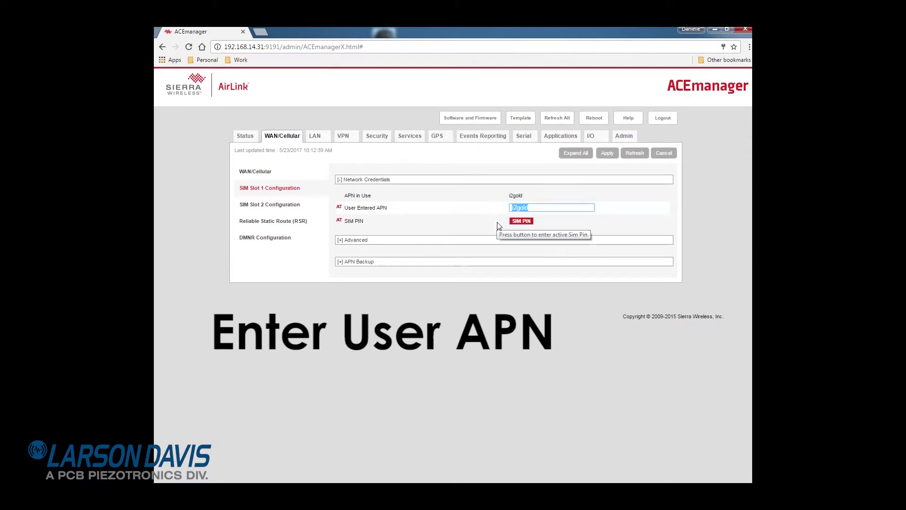
left_click(608, 155)
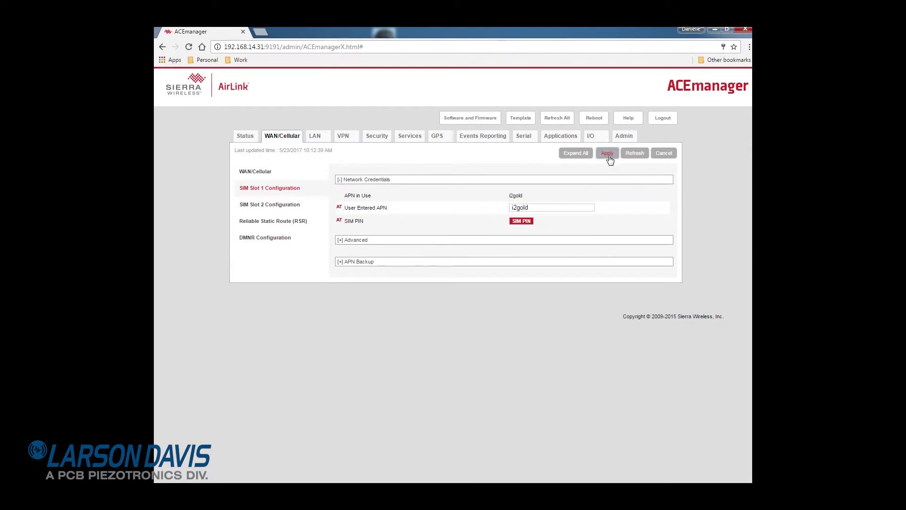
Reboot the gateway and log back in to ACEmanager.
left_click(591, 122)
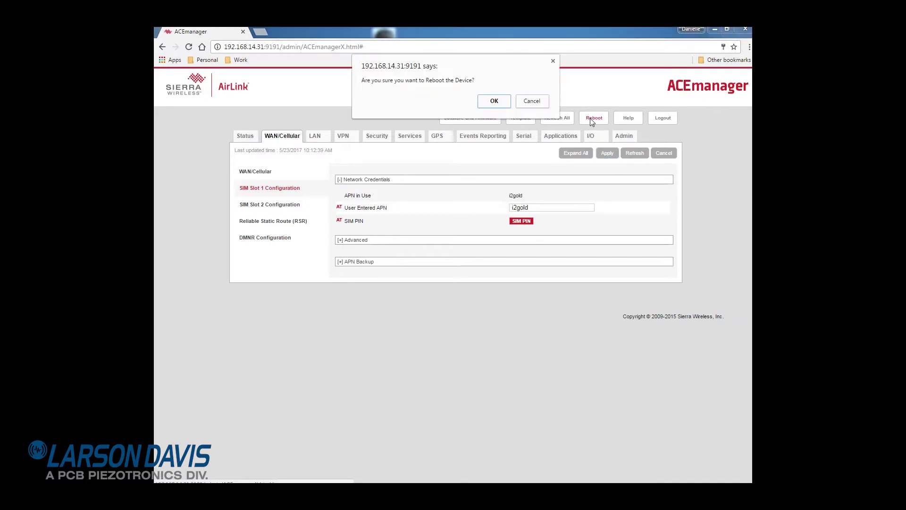
left_click(499, 103)
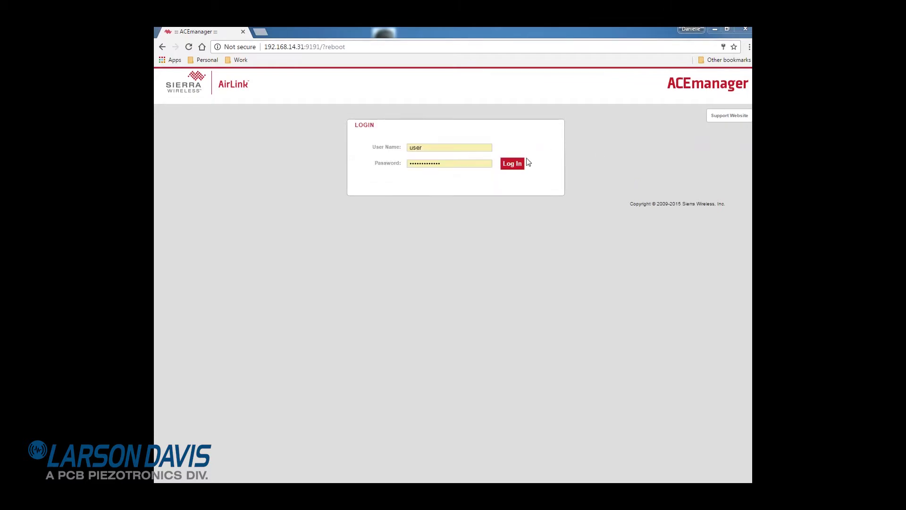
left_click(510, 166)
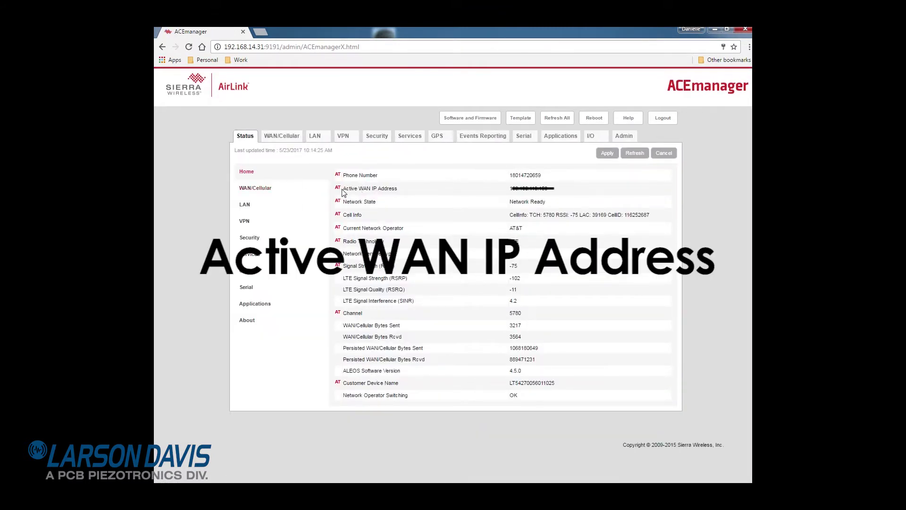
Note the Active WAN IP Address on the Status home page, then log out of ACEmanager.
left_click_drag(343, 189, 572, 198)
left_click(575, 199)
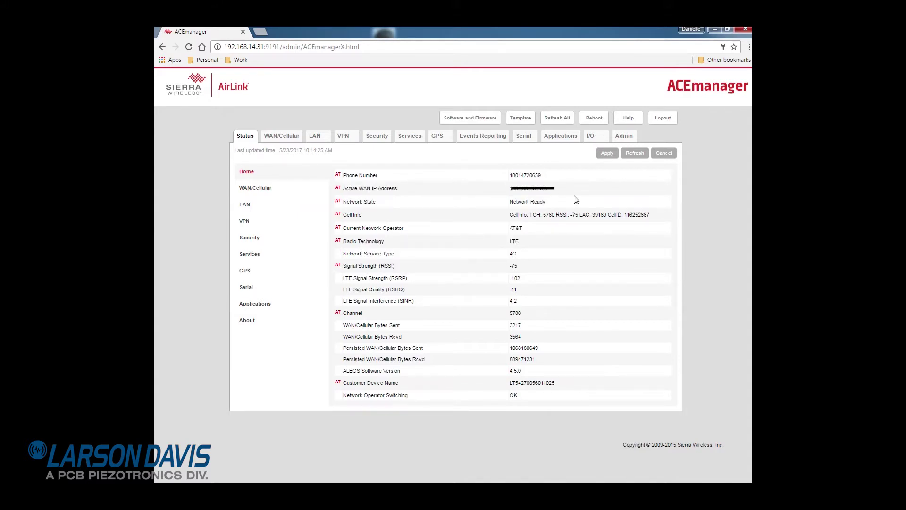
left_click(657, 122)
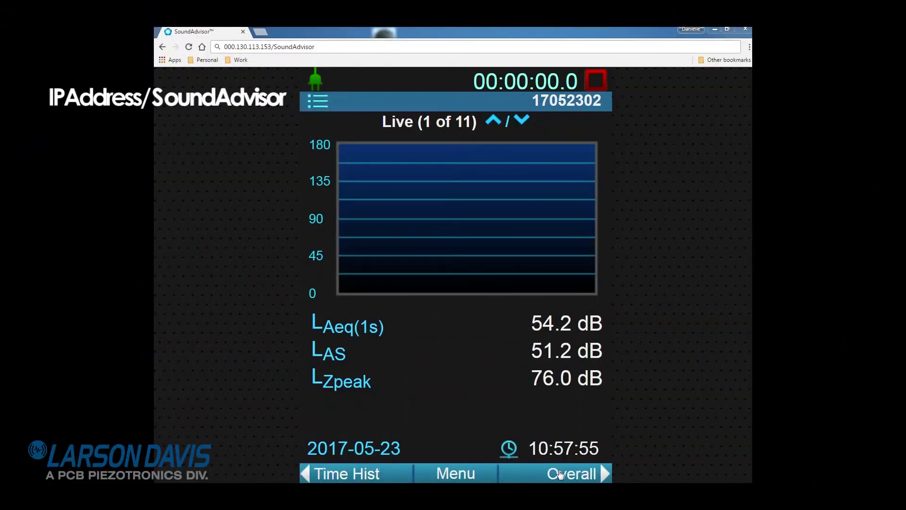
Switch SoundAdvisor to the Overall view and start a measurement run.
left_click(587, 477)
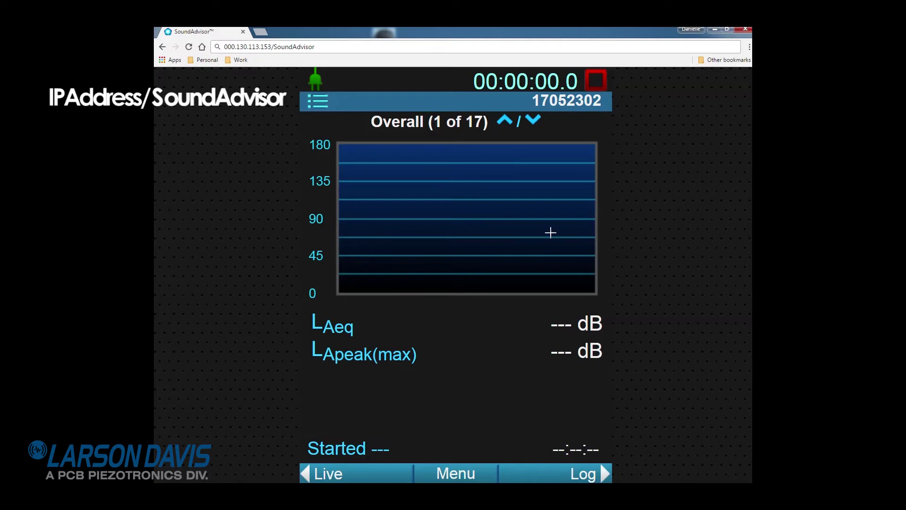
left_click(595, 80)
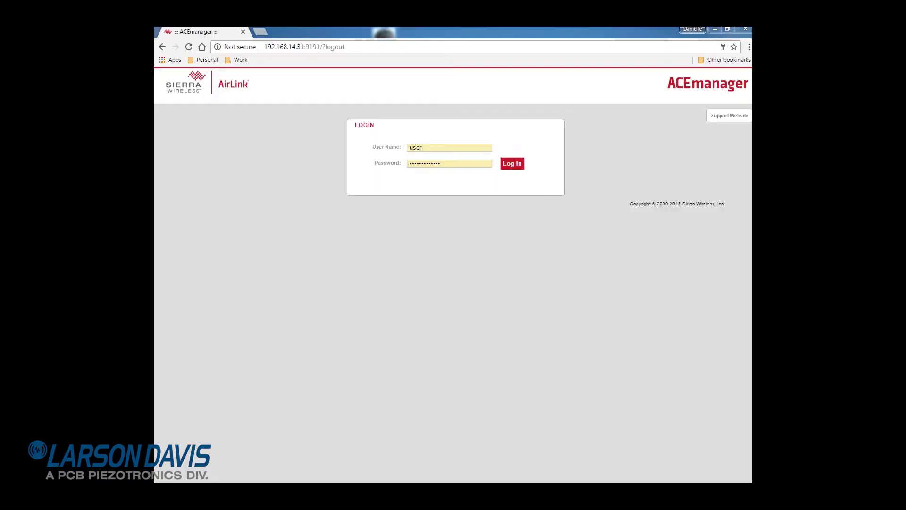
Log back in to ACEmanager with the account password, declining Chrome's password update.
left_click(504, 169)
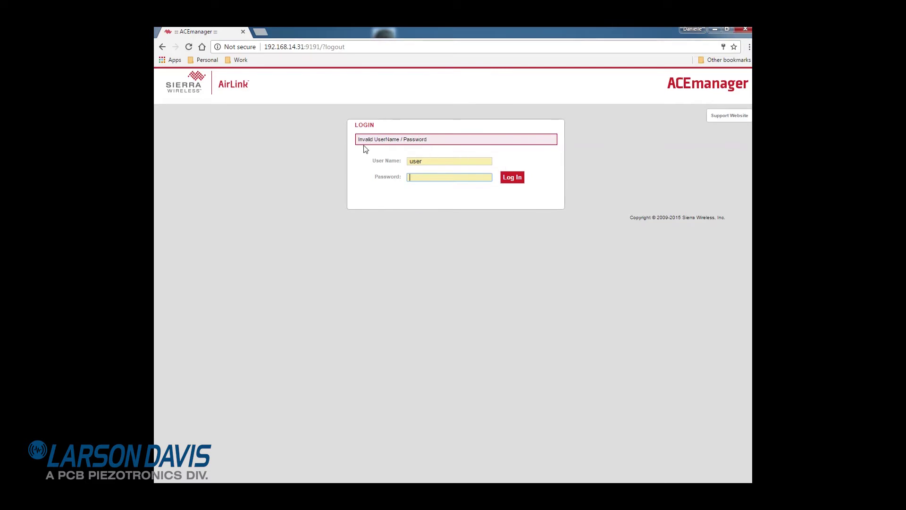
left_click(423, 176)
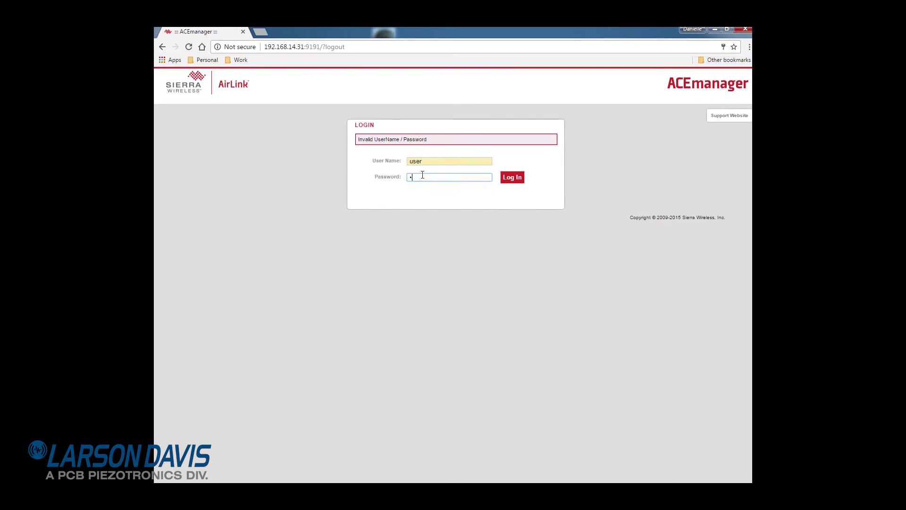
key("Return")
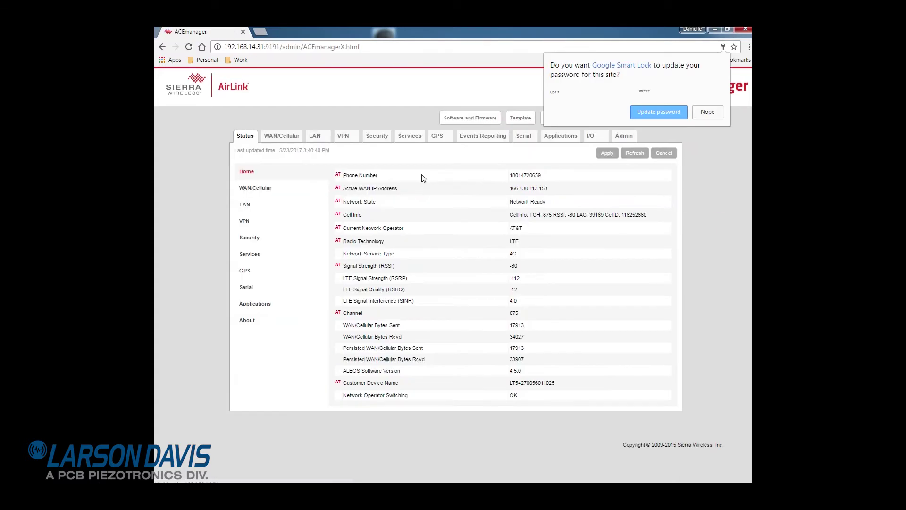
left_click(707, 113)
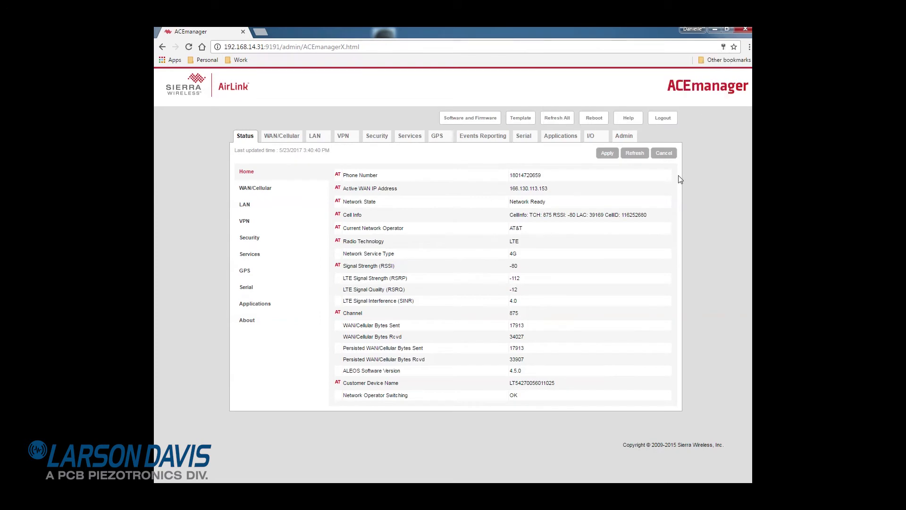
left_click(376, 136)
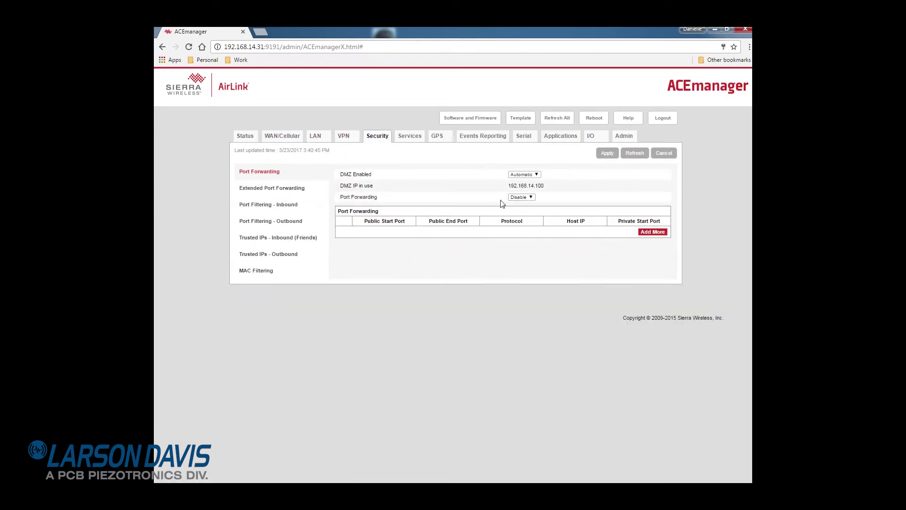
Upload template FNMS044.01RV50TEMPLATEFILE(1_0).xml from Removable Disk (E:) > Other Software to the gateway.
left_click(521, 119)
left_click(339, 252)
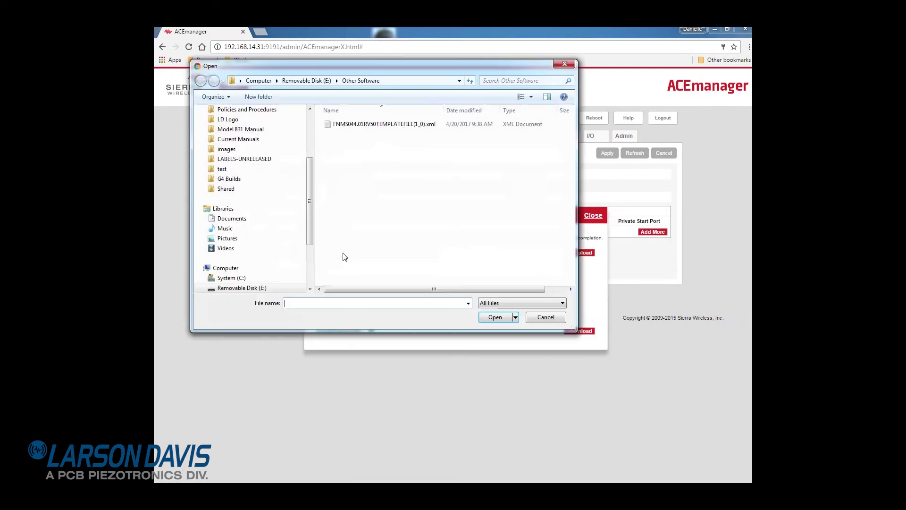
left_click(311, 82)
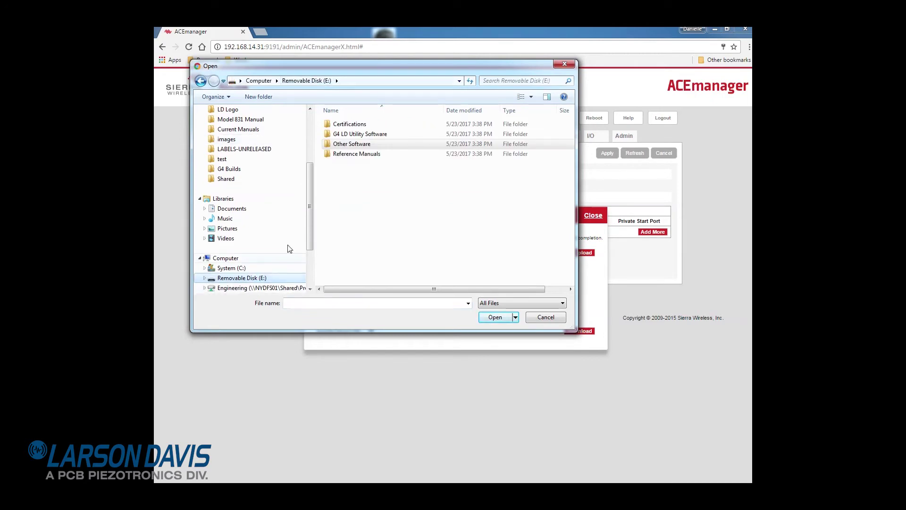
double_click(351, 144)
left_click(349, 124)
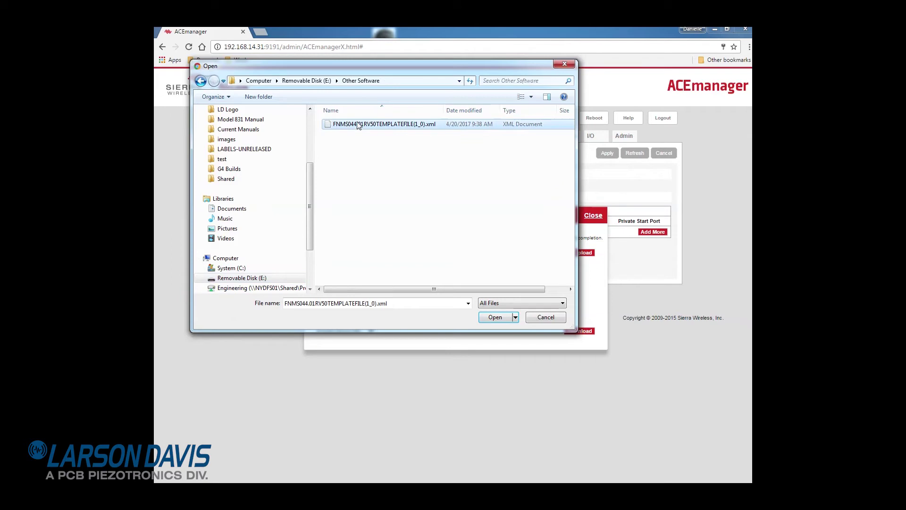
left_click(493, 318)
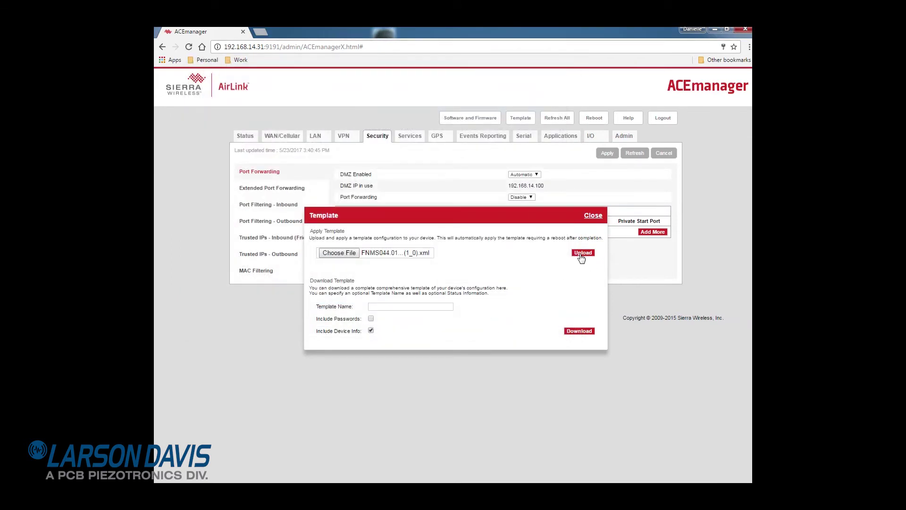
left_click(581, 257)
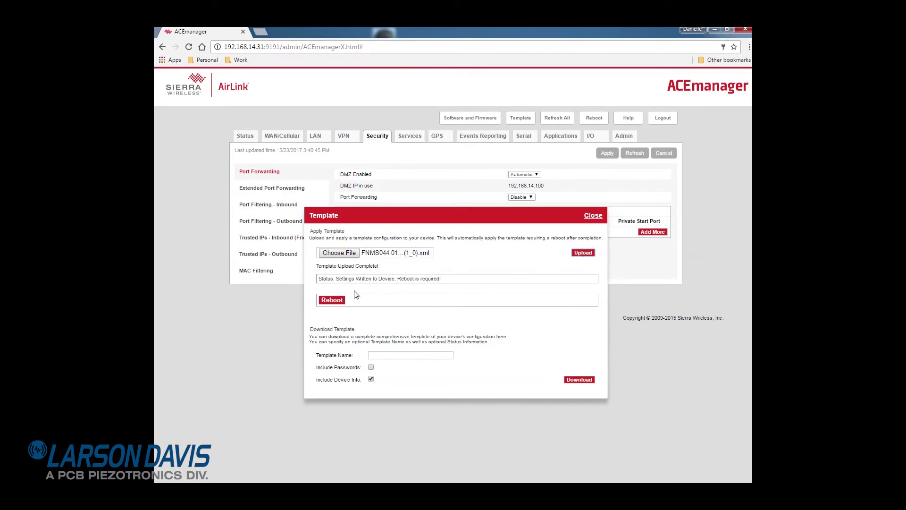
Reboot the gateway to apply the template, then log back in and let Chrome save the password.
left_click(332, 300)
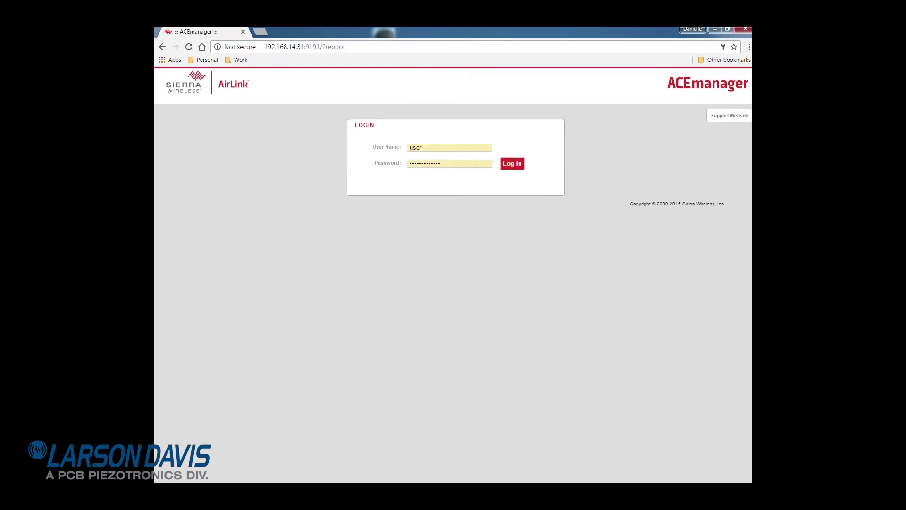
double_click(476, 162)
type("••")
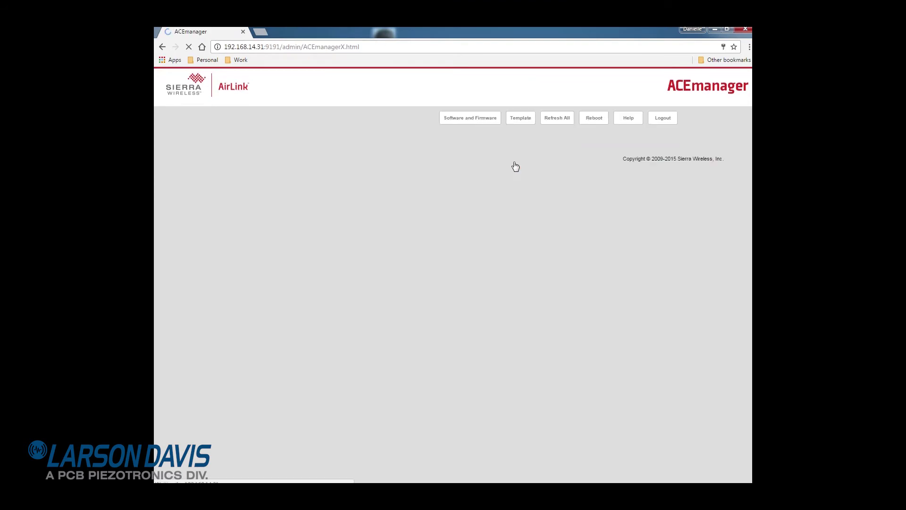
left_click(701, 112)
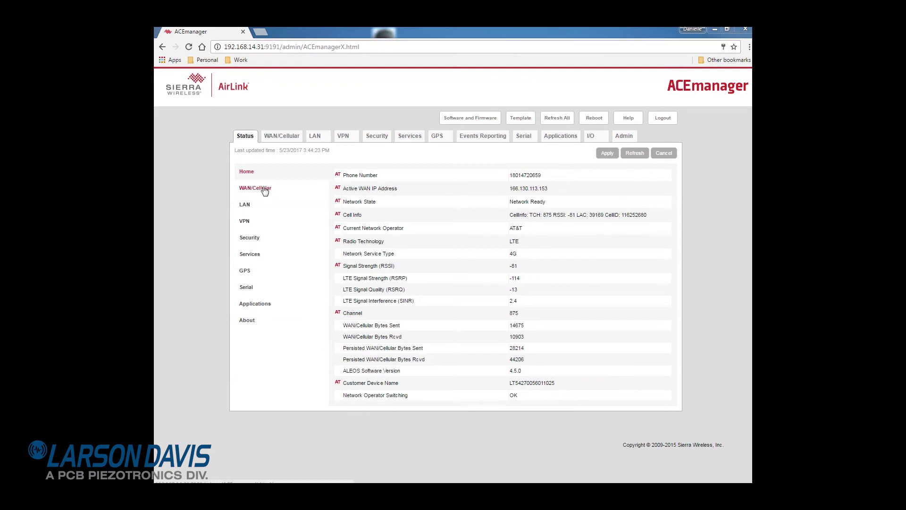
left_click(376, 136)
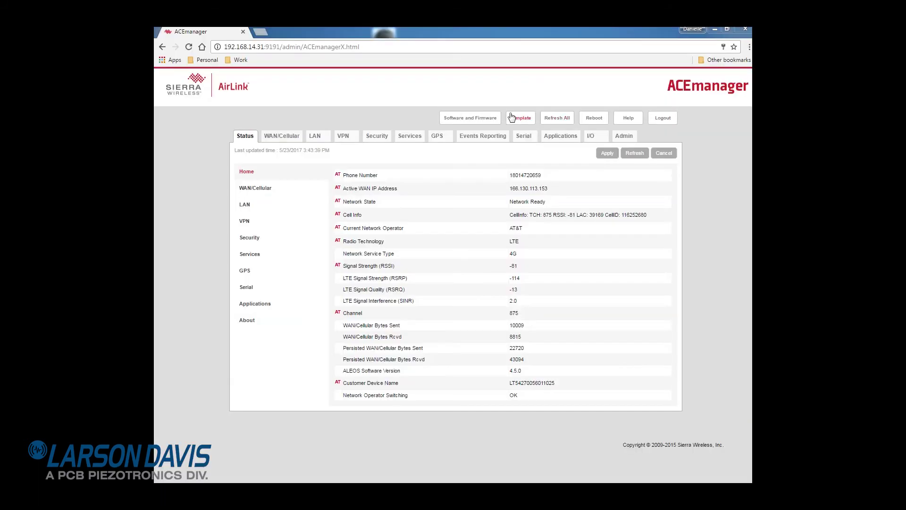
Change the account password in Admin's Change Password form, entering the old and new passwords.
left_click(622, 138)
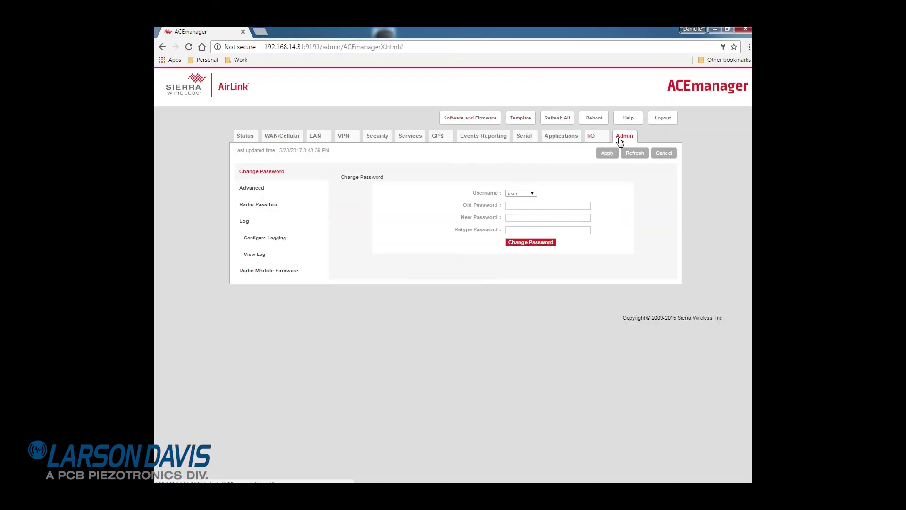
left_click(506, 205)
key("Tab")
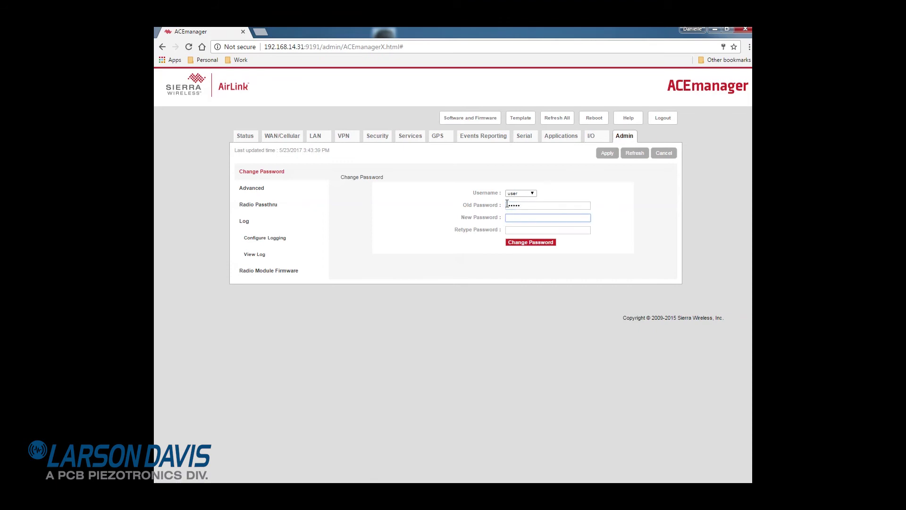
left_click(513, 231)
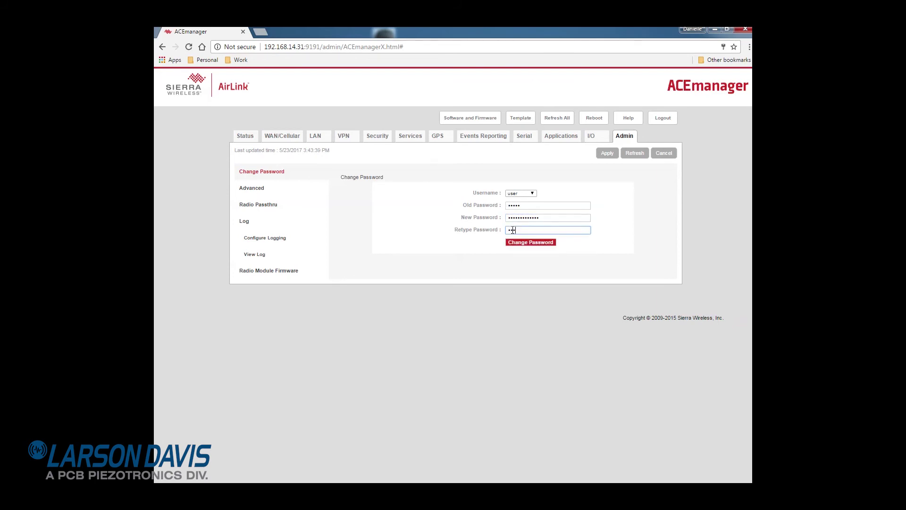
left_click(522, 243)
left_click(526, 113)
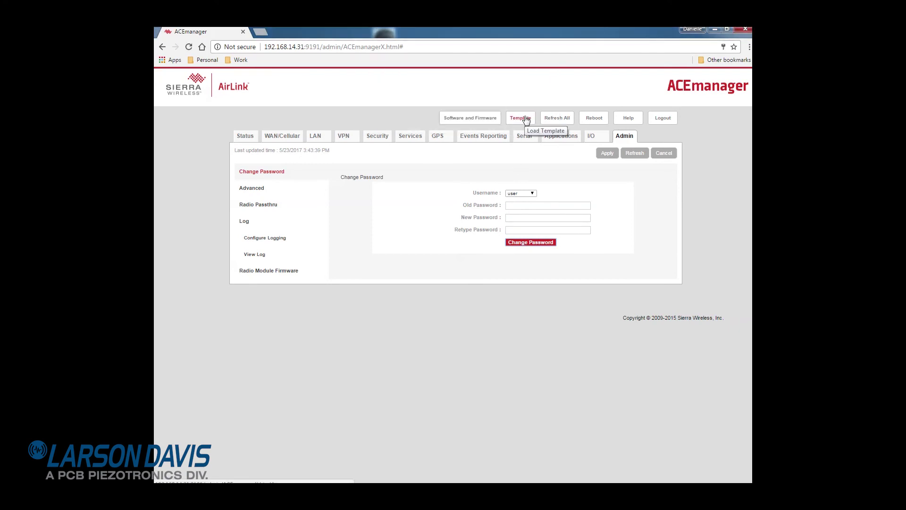
Apply the pending settings, log out, and log back in with the new password.
left_click(608, 153)
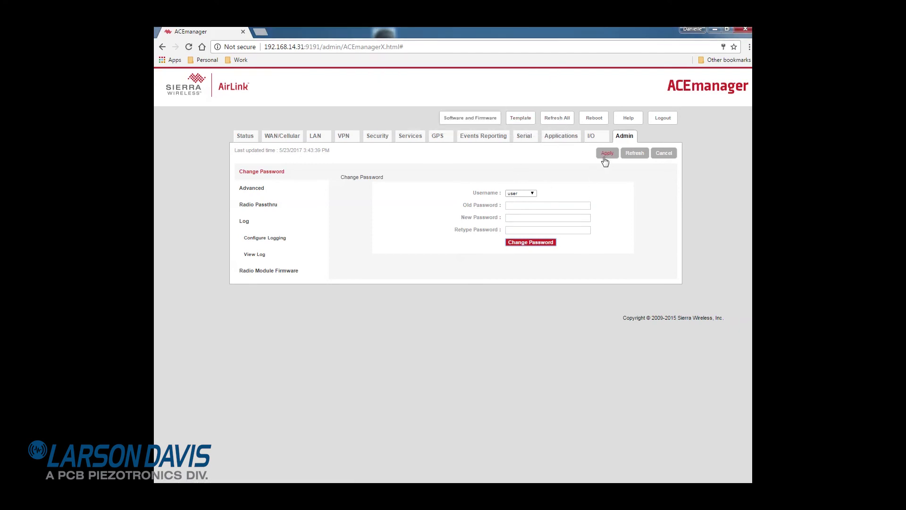
left_click(662, 118)
left_click(517, 163)
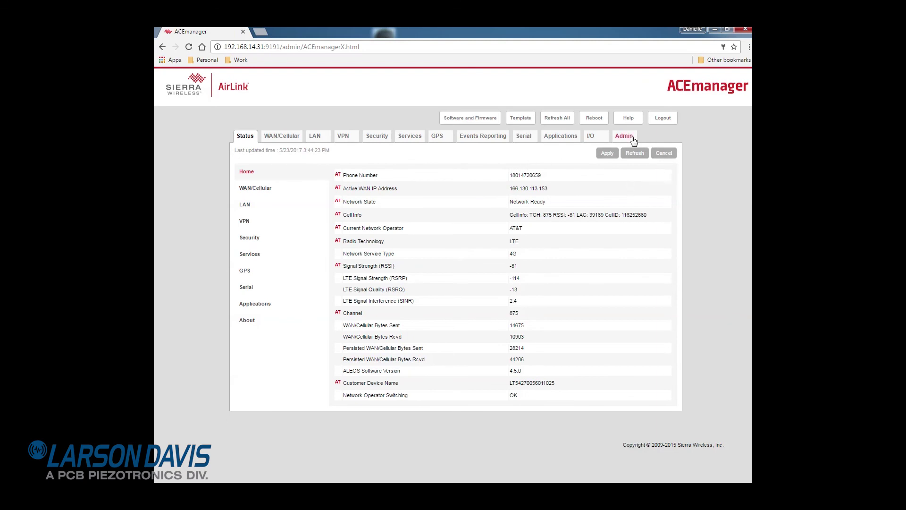